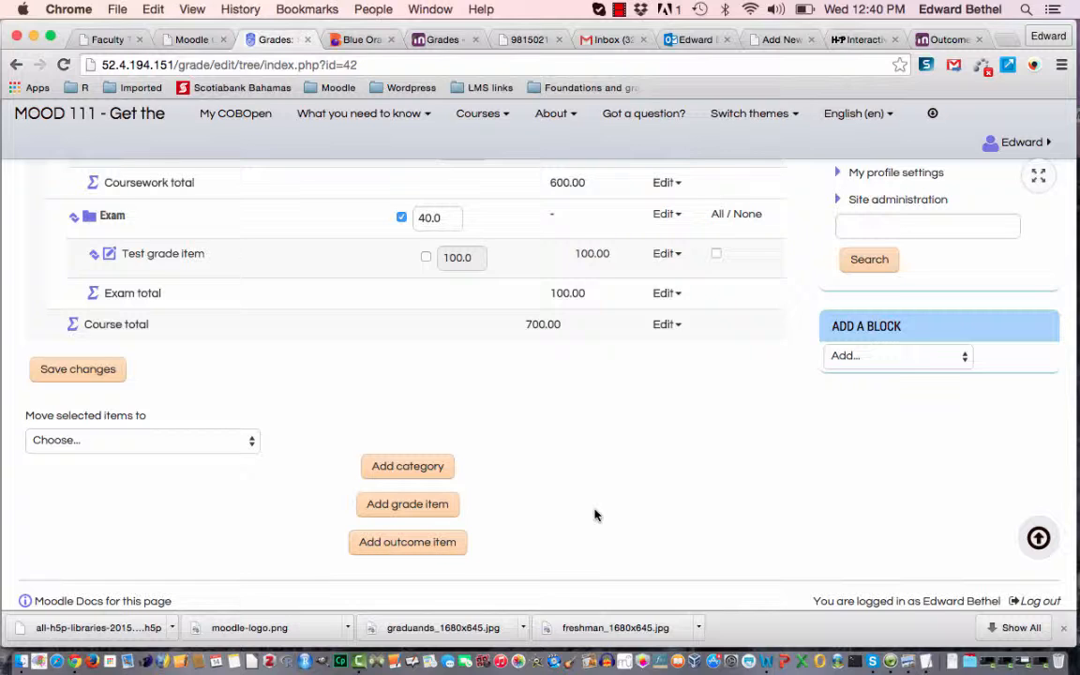
Go to the course's Edit outcomes page and start adding a new outcome
{"action": "scroll", "coordinate": [595, 514], "scroll_direction": "up", "scroll_amount": 15}
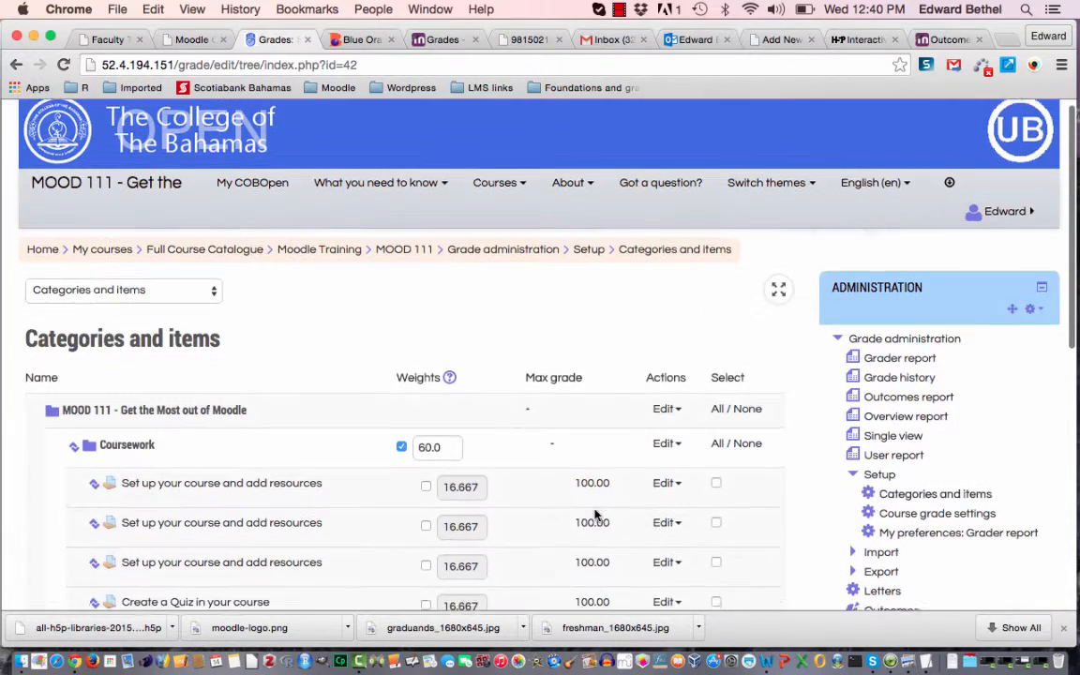
{"action": "scroll", "coordinate": [595, 515], "scroll_direction": "down", "scroll_amount": 3}
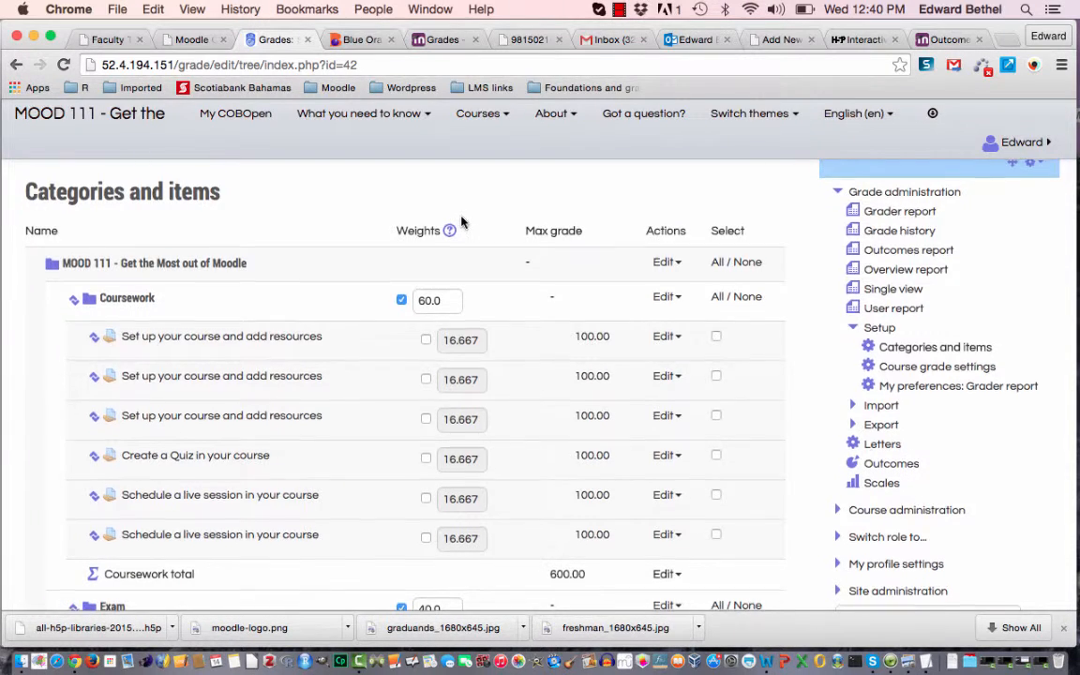
{"action": "scroll", "coordinate": [464, 225], "scroll_direction": "up", "scroll_amount": 3}
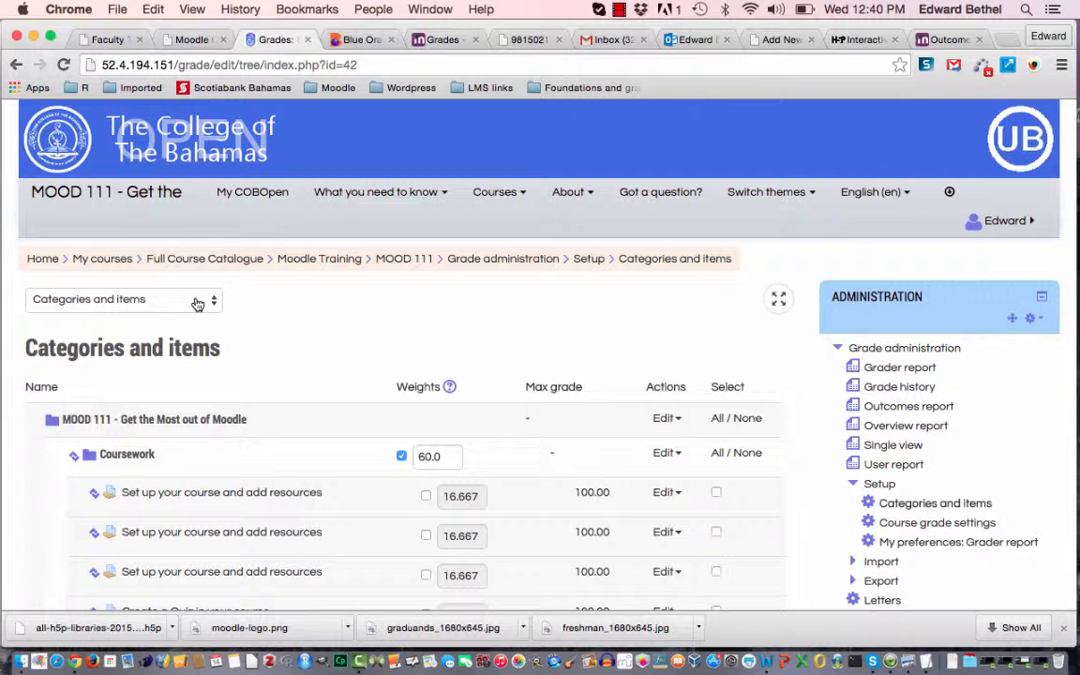
{"action": "left_click", "coordinate": [206, 299]}
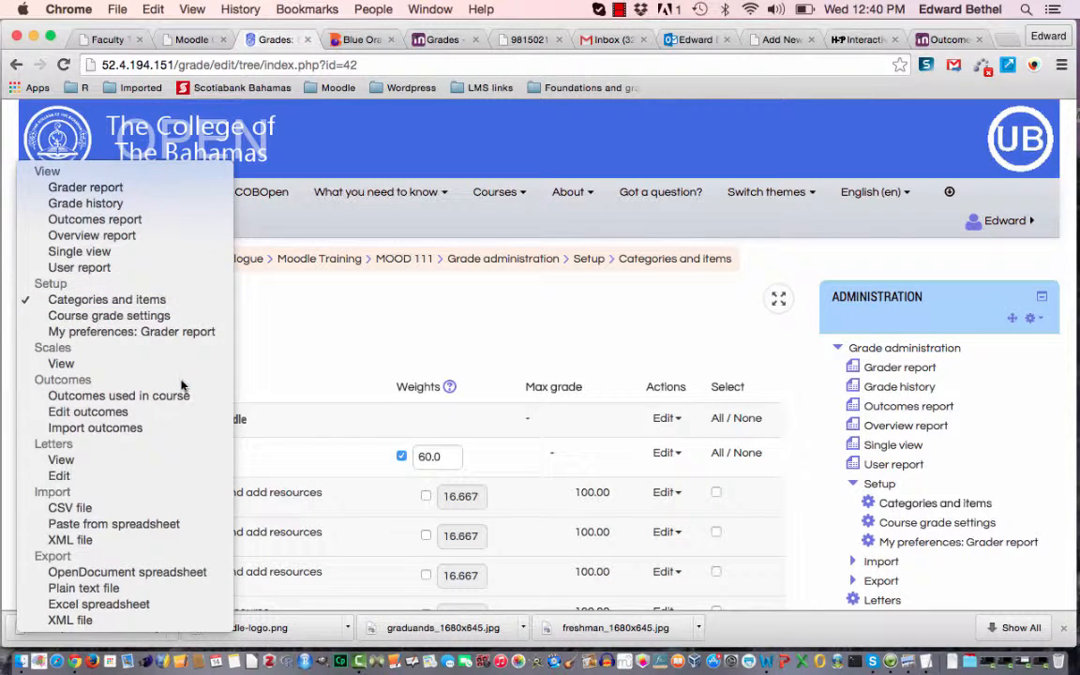
{"action": "left_click", "coordinate": [125, 417]}
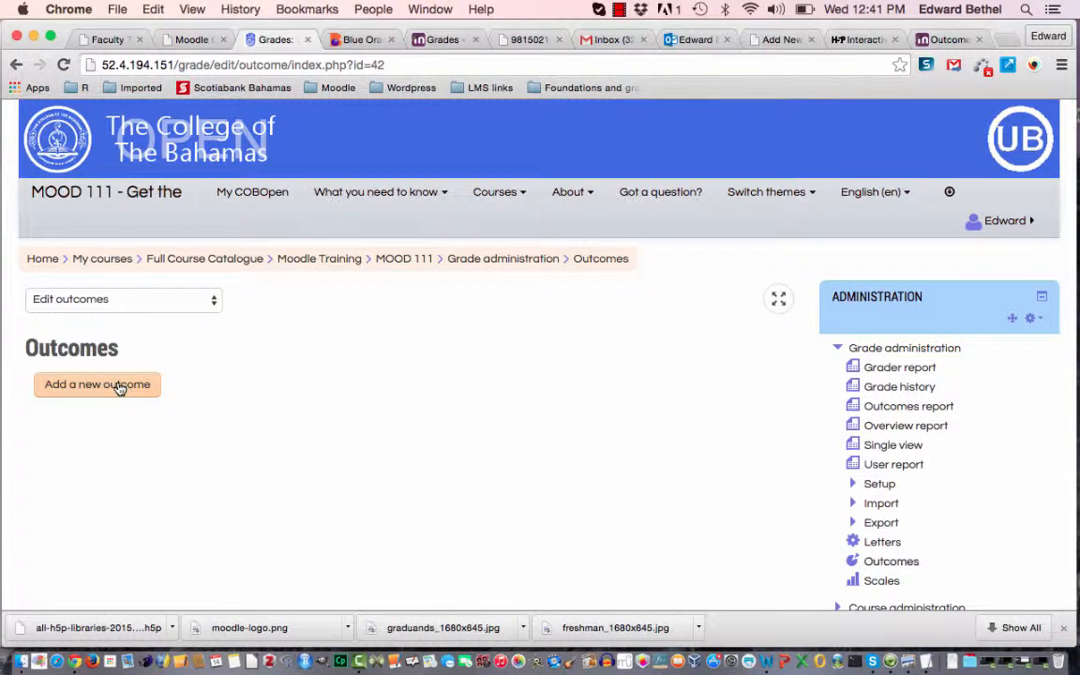
{"action": "left_click", "coordinate": [120, 388]}
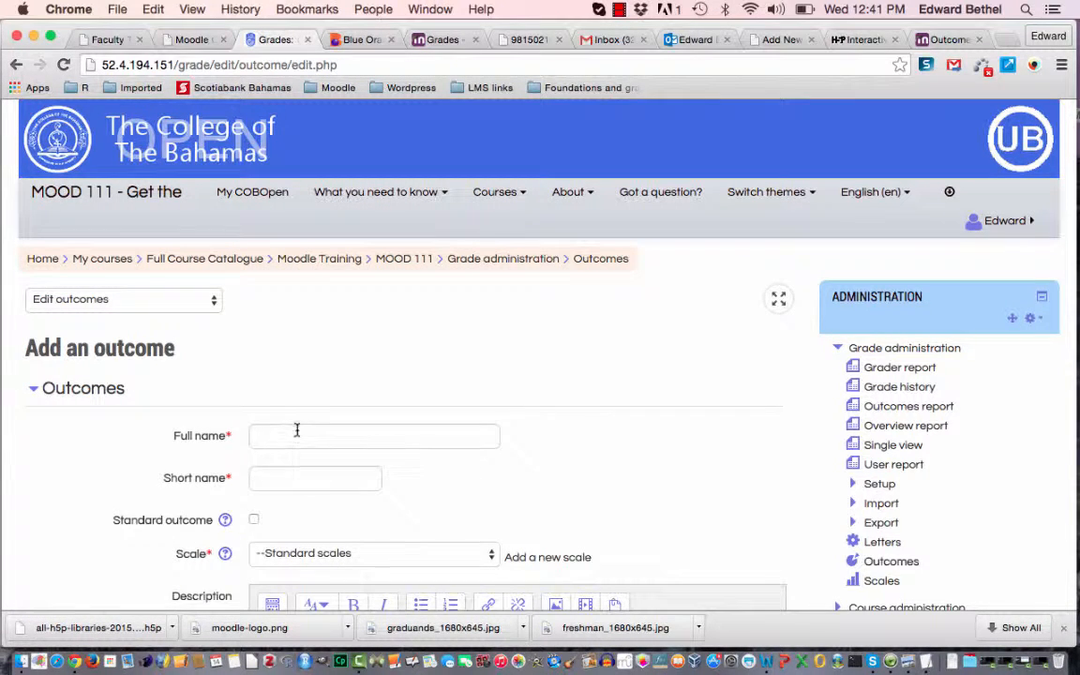
Give the outcome the full name "Setting up the Gradebook" and the short name "SetupGrades"
{"action": "left_click", "coordinate": [296, 435]}
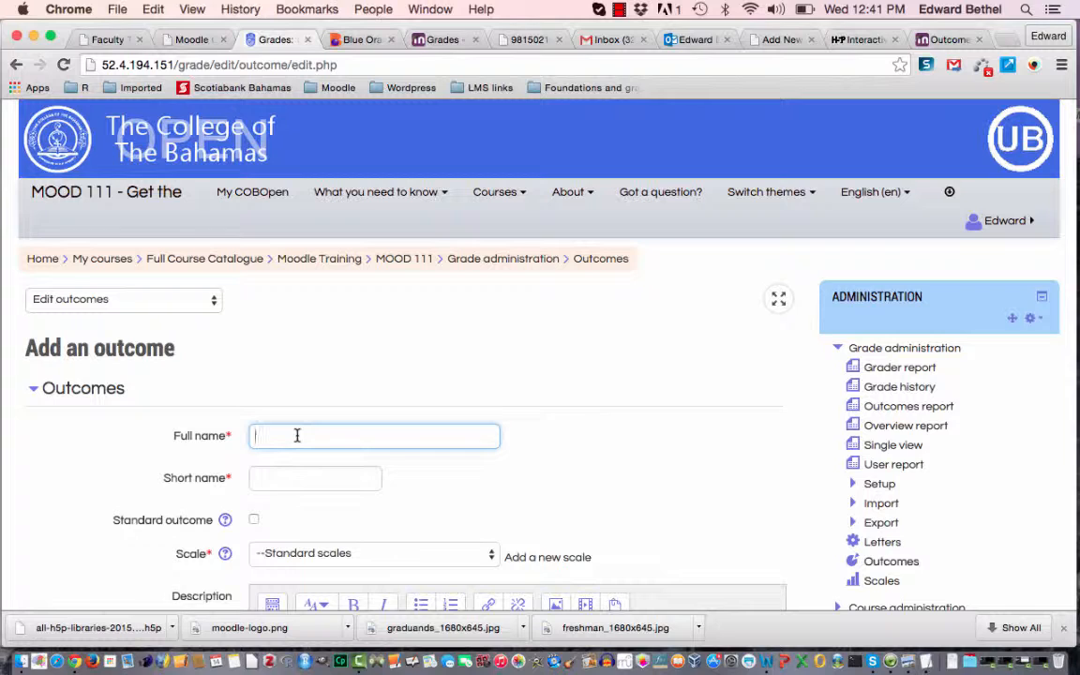
{"action": "type", "text": "Setting up the Gradebook"}
{"action": "left_click", "coordinate": [304, 479]}
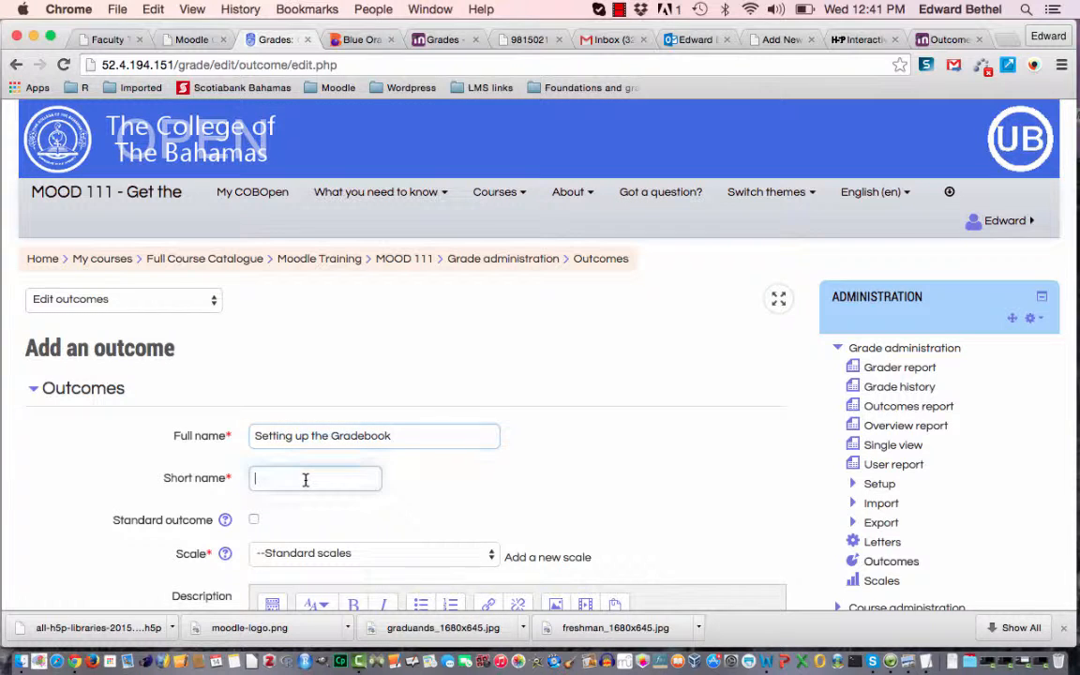
{"action": "type", "text": "Setup"}
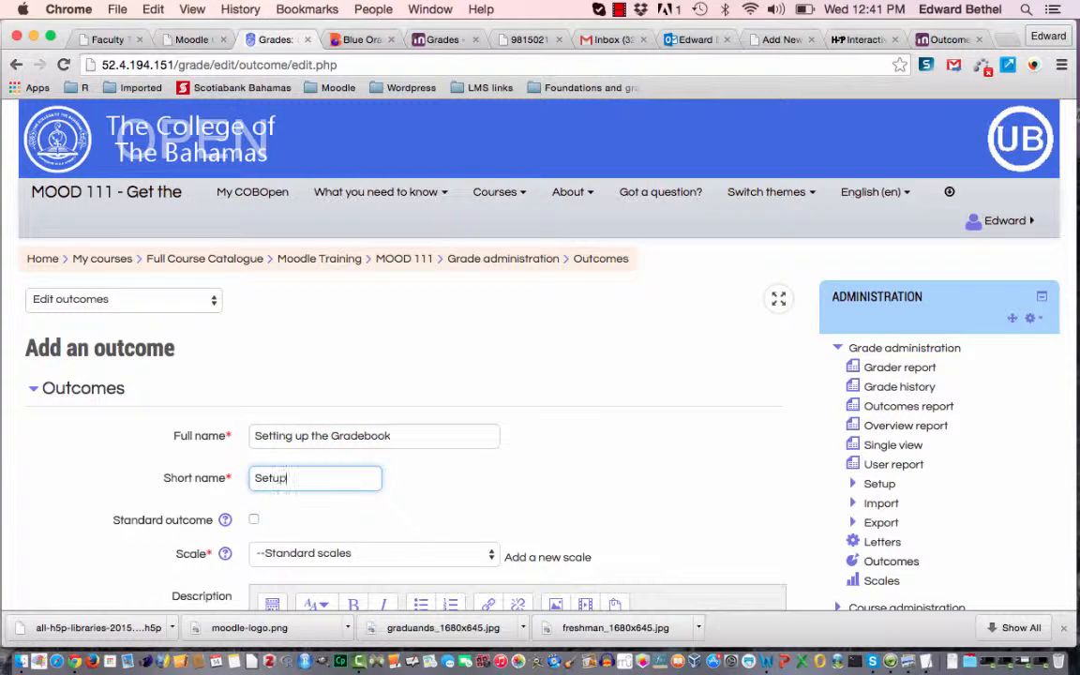
{"action": "type", "text": "Grades"}
Set the outcome's scale to Satisfactory
{"action": "scroll", "coordinate": [287, 521], "scroll_direction": "down", "scroll_amount": 5}
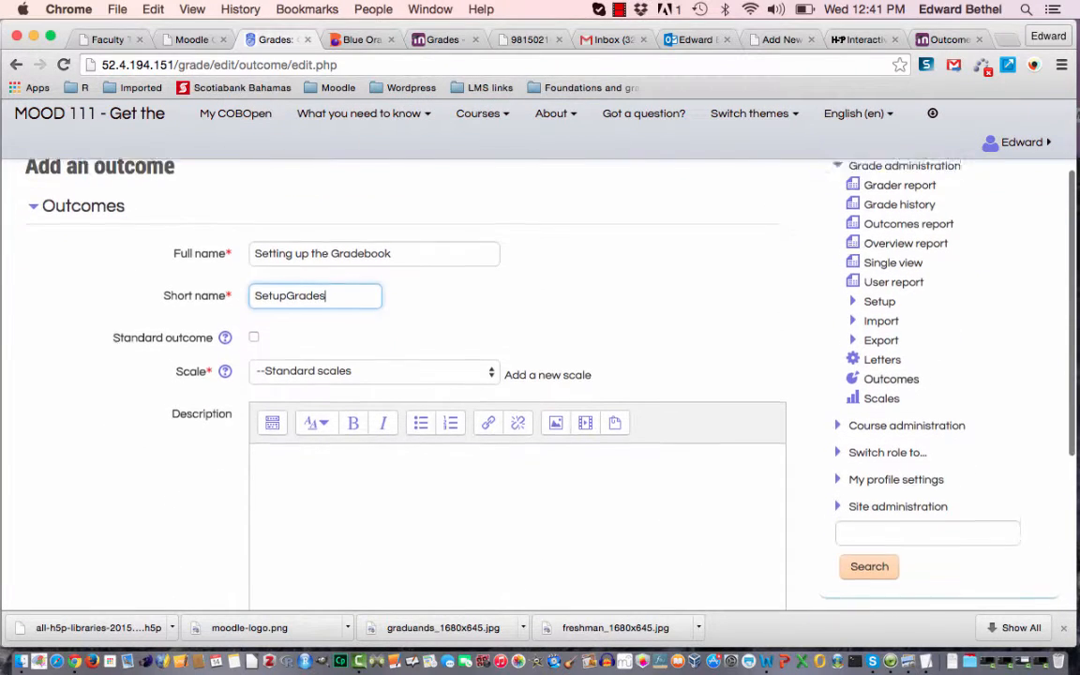
{"action": "left_click", "coordinate": [366, 366]}
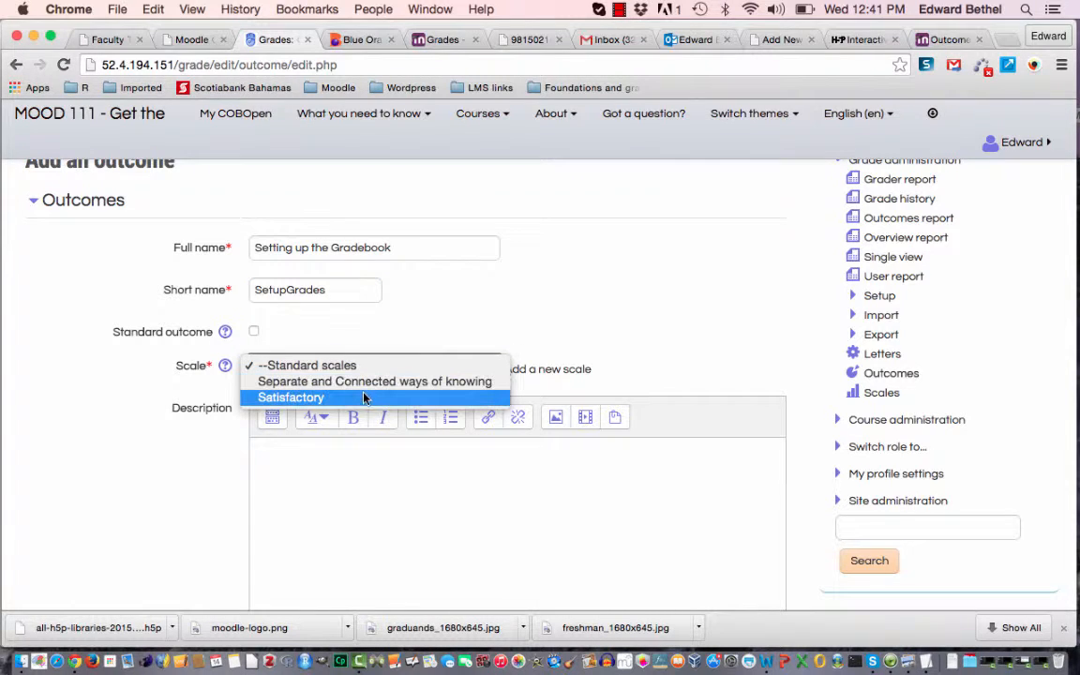
{"action": "left_click", "coordinate": [361, 401]}
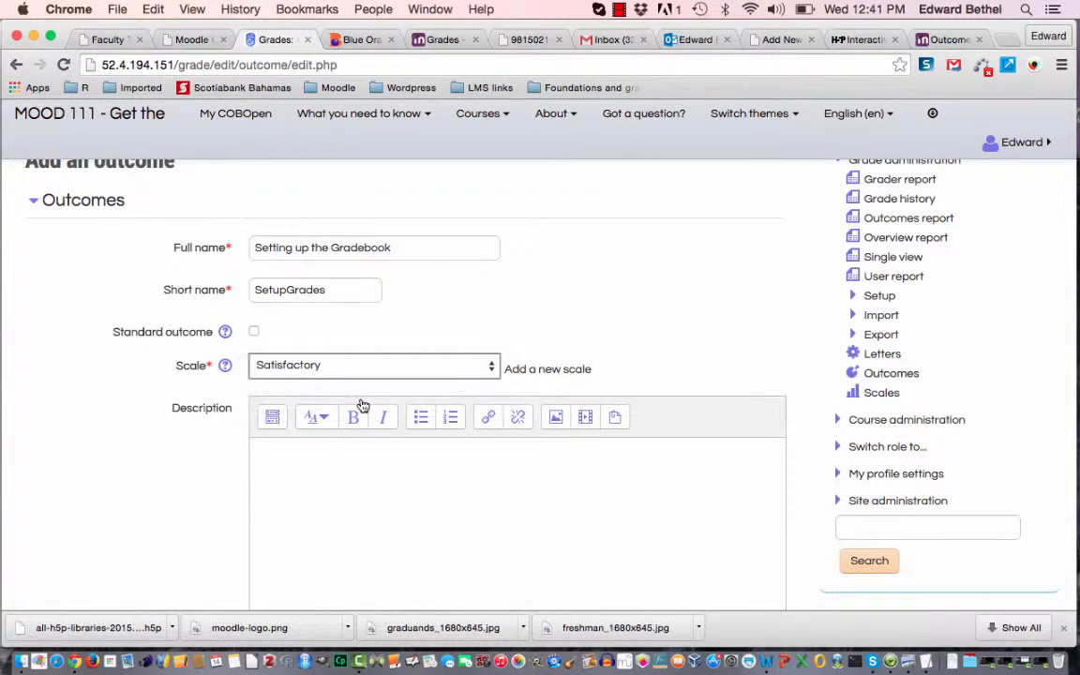
Enter the outcome description "Learner is able to setup the Moodle Gradebook with items, categories and weights." and save the outcome
{"action": "left_click", "coordinate": [370, 471]}
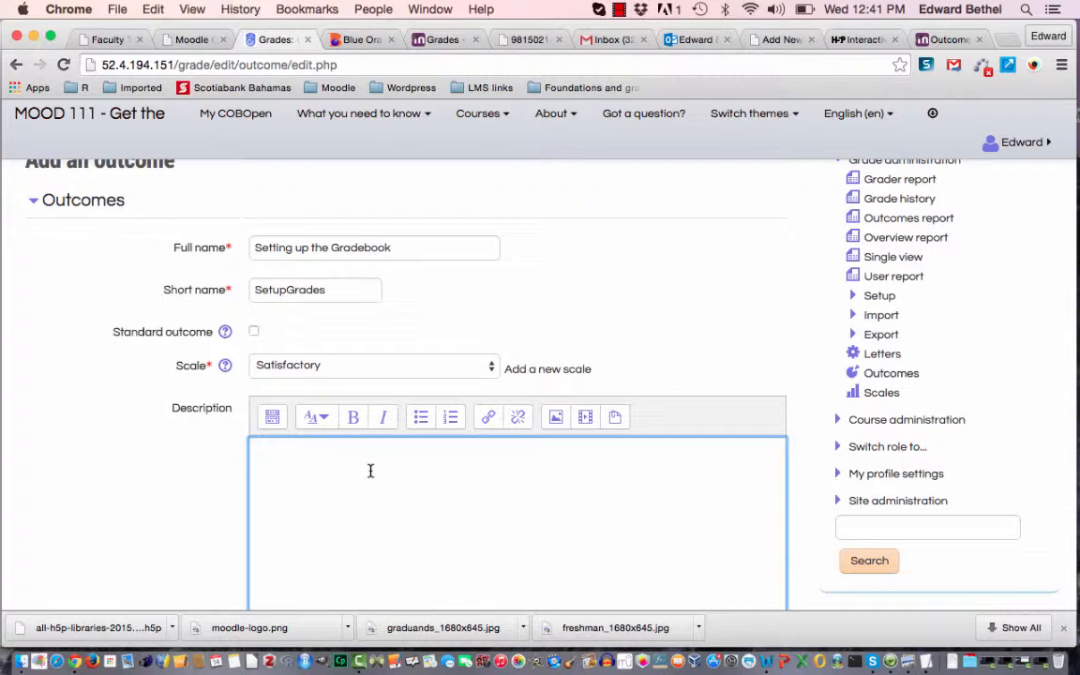
{"action": "type", "text": "Leraner"}
{"action": "key", "text": "BackSpace"}
{"action": "key", "text": "BackSpace"}
{"action": "key", "text": "BackSpace"}
{"action": "key", "text": "BackSpace"}
{"action": "type", "text": "arner is able to setup the Moodle "}
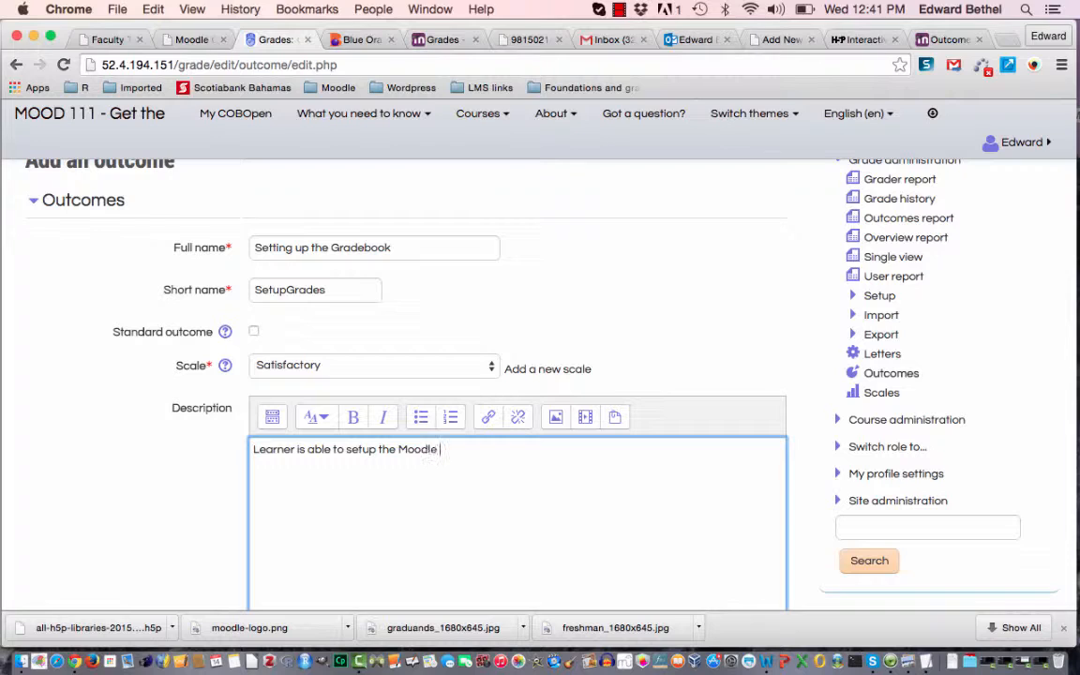
{"action": "type", "text": "Gradebook including"}
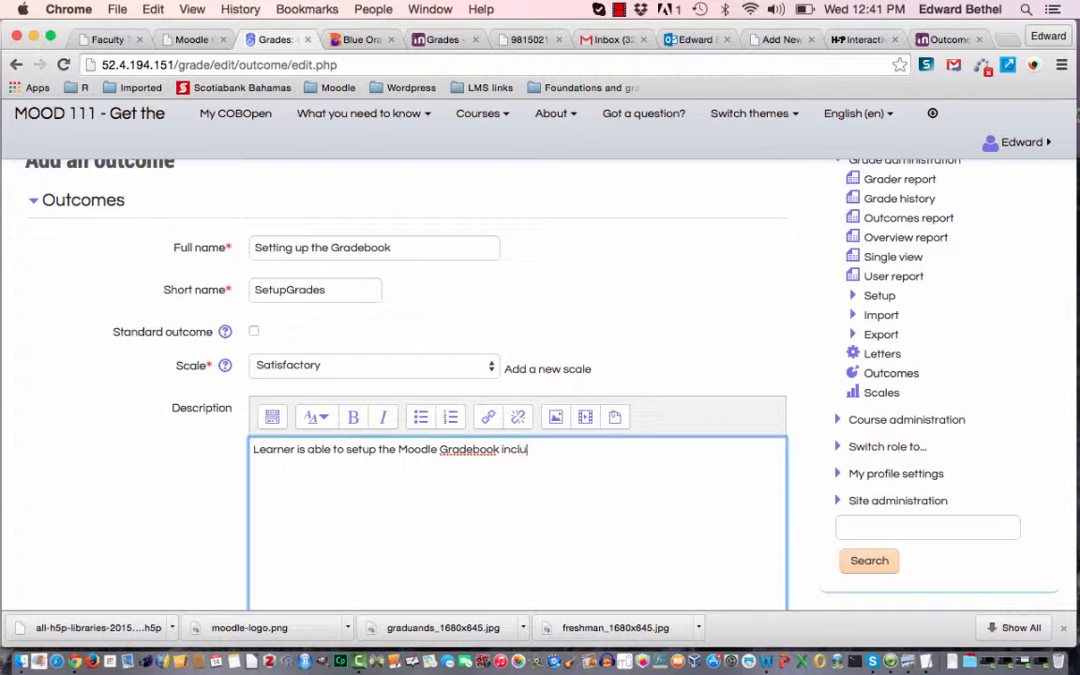
{"action": "key", "text": "BackSpace"}
{"action": "key", "text": "BackSpace"}
{"action": "key", "text": "BackSpace"}
{"action": "key", "text": "BackSpace"}
{"action": "key", "text": "BackSpace"}
{"action": "key", "text": "BackSpace"}
{"action": "key", "text": "BackSpace"}
{"action": "key", "text": "BackSpace"}
{"action": "key", "text": "BackSpace"}
{"action": "type", "text": "with G"}
{"action": "key", "text": "BackSpace"}
{"action": "type", "text": "items, categories"}
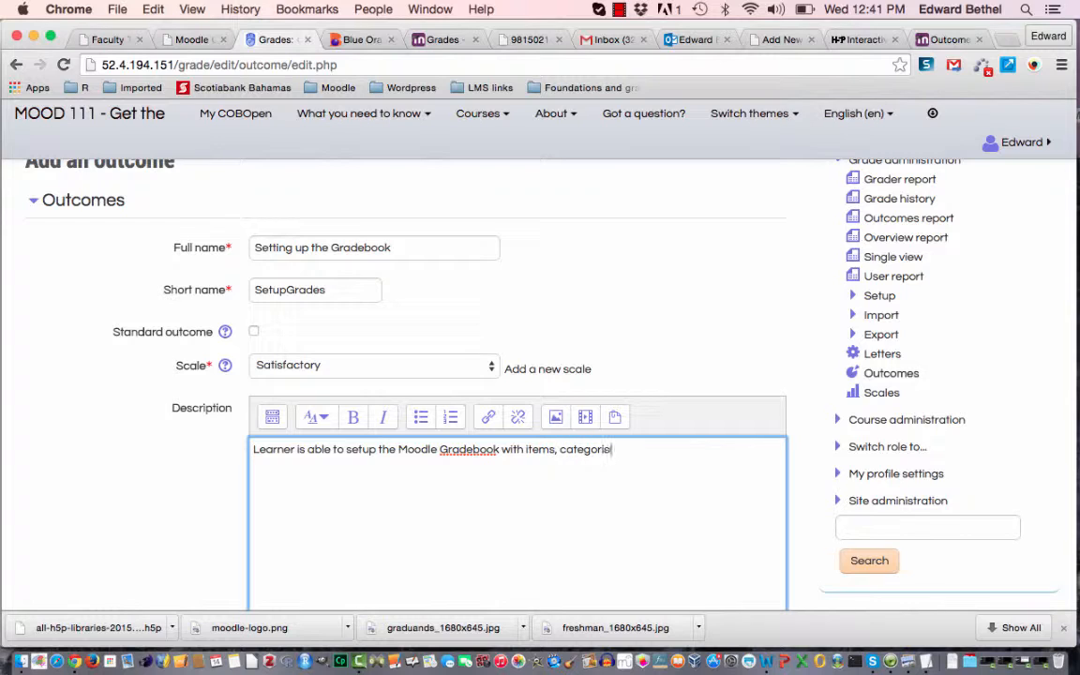
{"action": "type", "text": " and weights."}
{"action": "scroll", "coordinate": [192, 492], "scroll_direction": "down", "scroll_amount": 5}
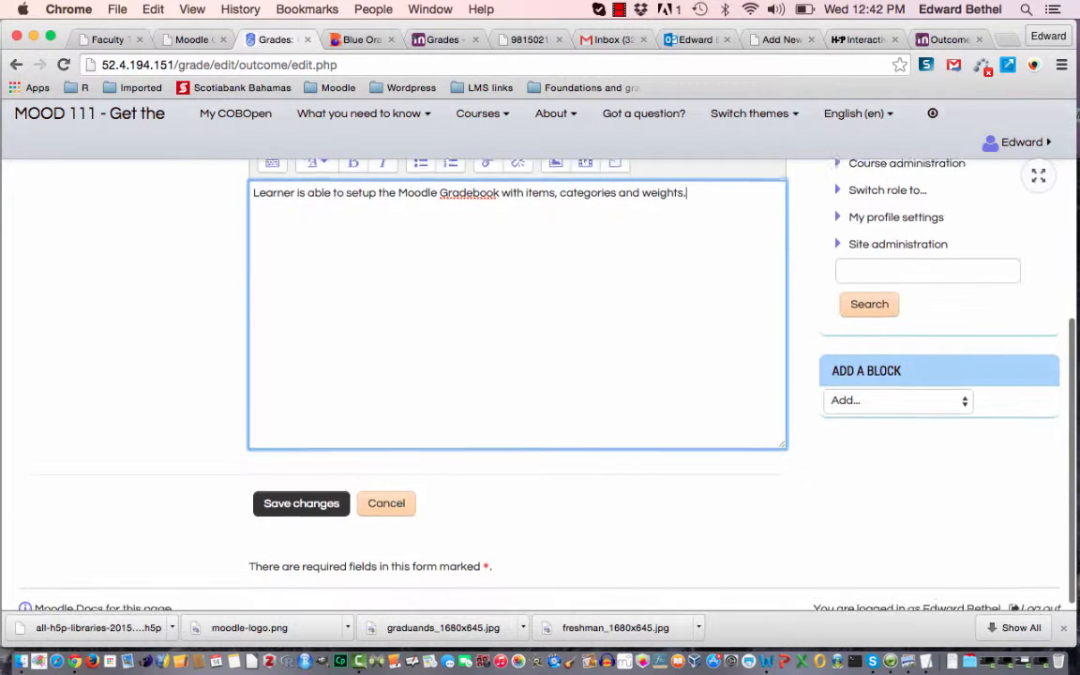
{"action": "left_click", "coordinate": [288, 506]}
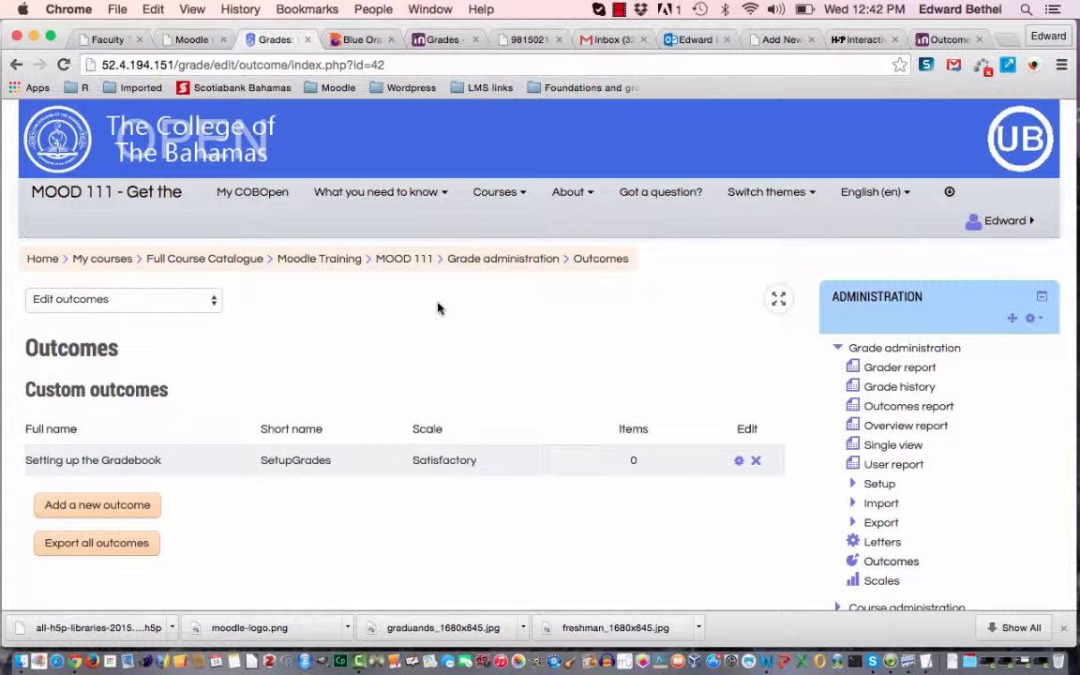
Return to the Categories and items page and start adding an outcome item
{"action": "left_click", "coordinate": [210, 302]}
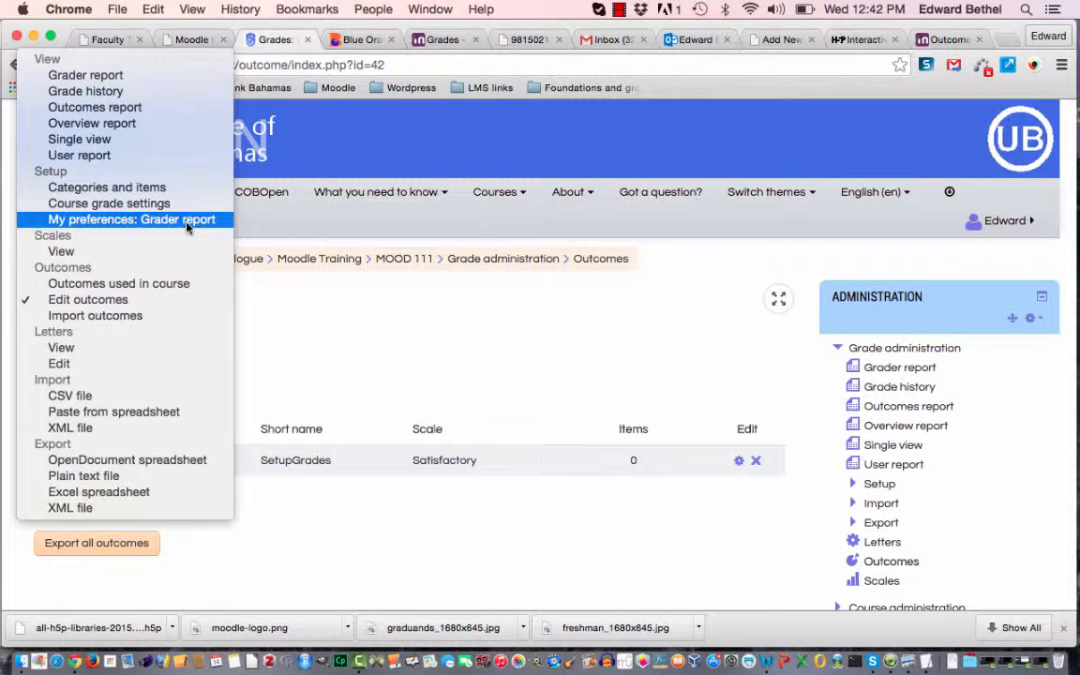
{"action": "left_click", "coordinate": [176, 192]}
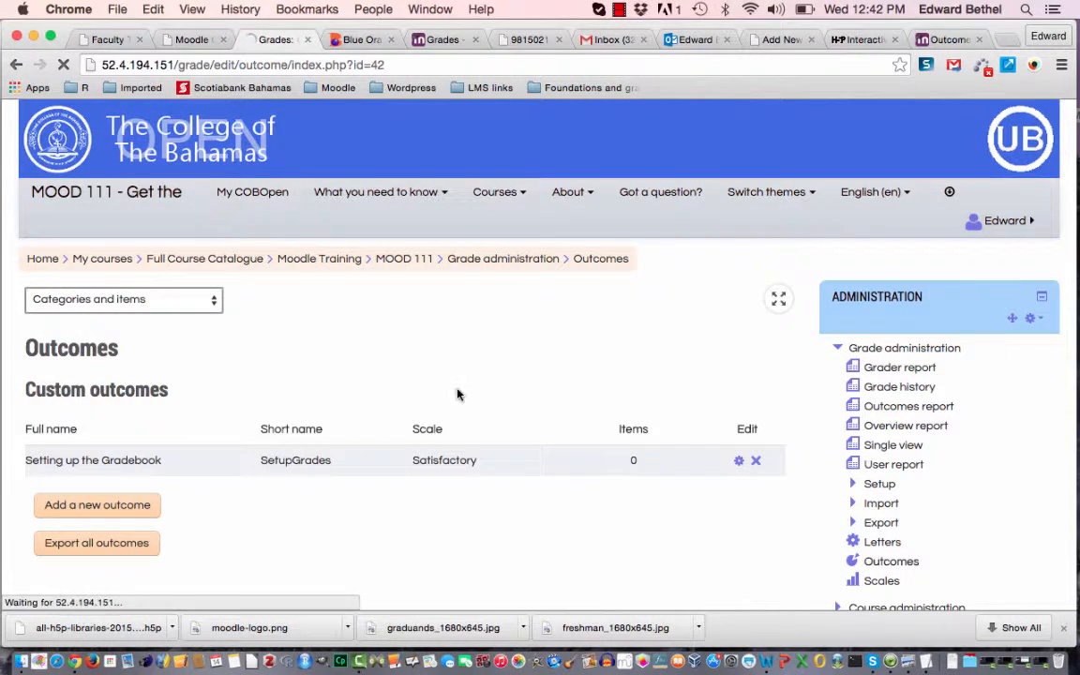
{"action": "scroll", "coordinate": [457, 394], "scroll_direction": "down", "scroll_amount": 10}
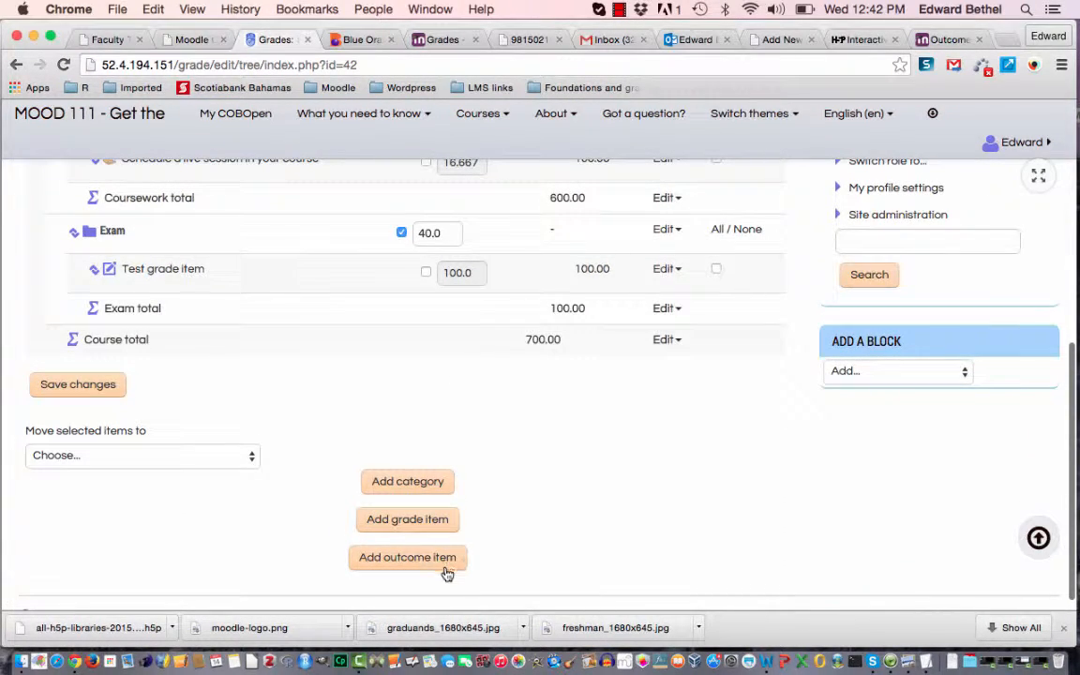
{"action": "left_click", "coordinate": [445, 561]}
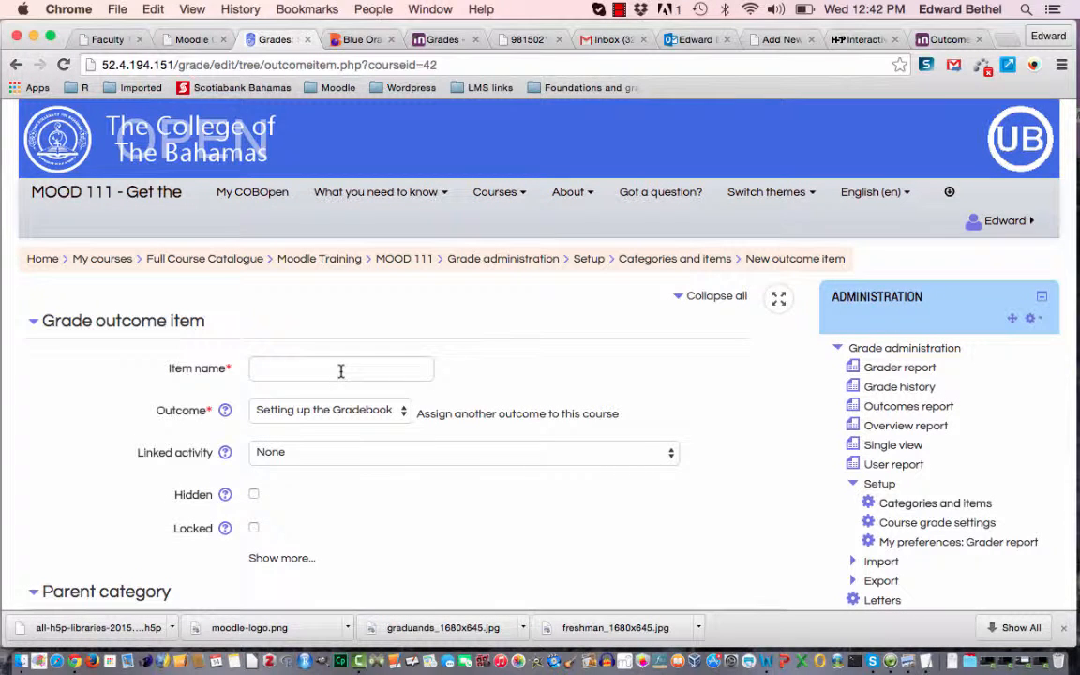
Name the outcome item "Inputing gradebook items", keeping the Setting up the Gradebook outcome, and save it
{"action": "left_click", "coordinate": [342, 371]}
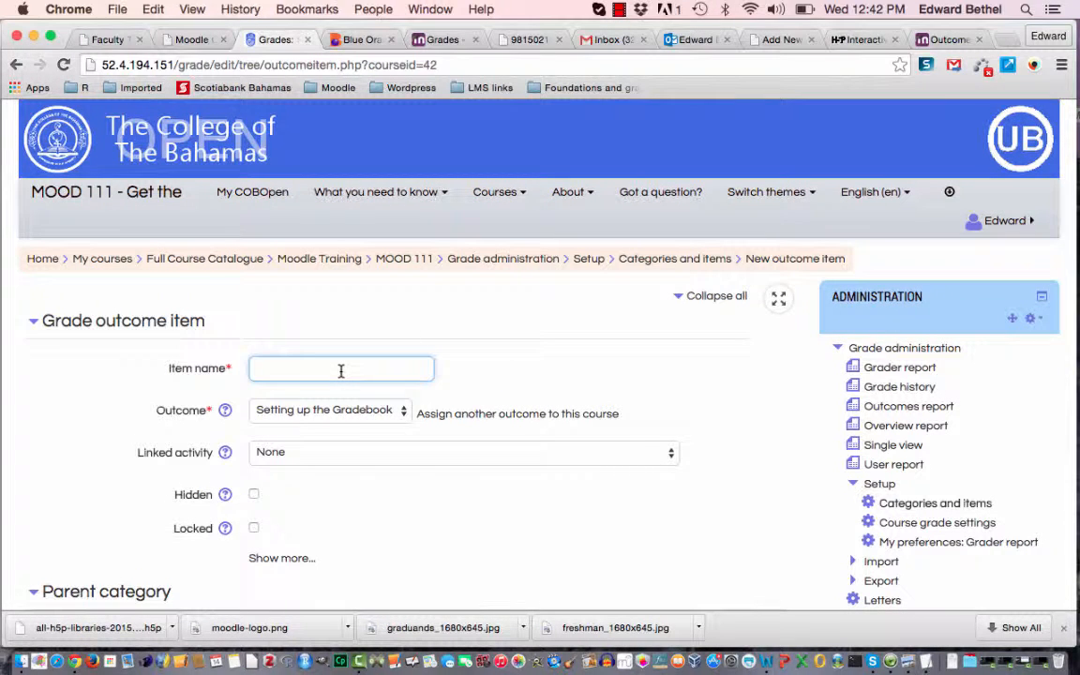
{"action": "type", "text": "Inputting"}
{"action": "key", "text": "BackSpace"}
{"action": "key", "text": "BackSpace"}
{"action": "key", "text": "BackSpace"}
{"action": "key", "text": "BackSpace"}
{"action": "type", "text": "ing gradebook items"}
{"action": "scroll", "coordinate": [319, 522], "scroll_direction": "down", "scroll_amount": 5}
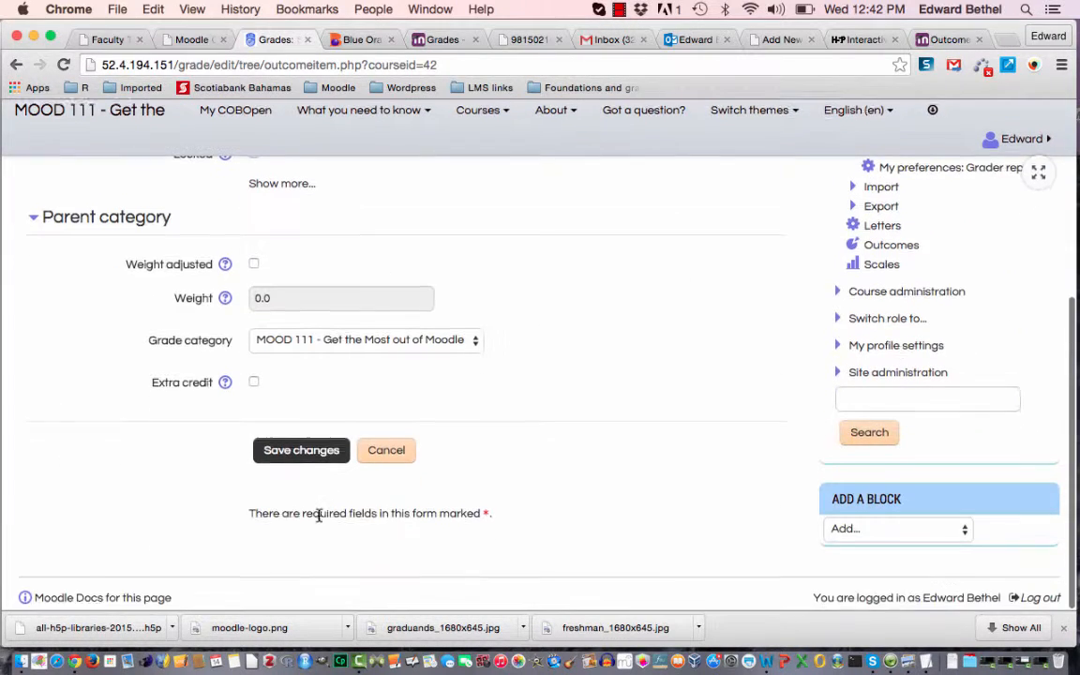
{"action": "left_click", "coordinate": [304, 455]}
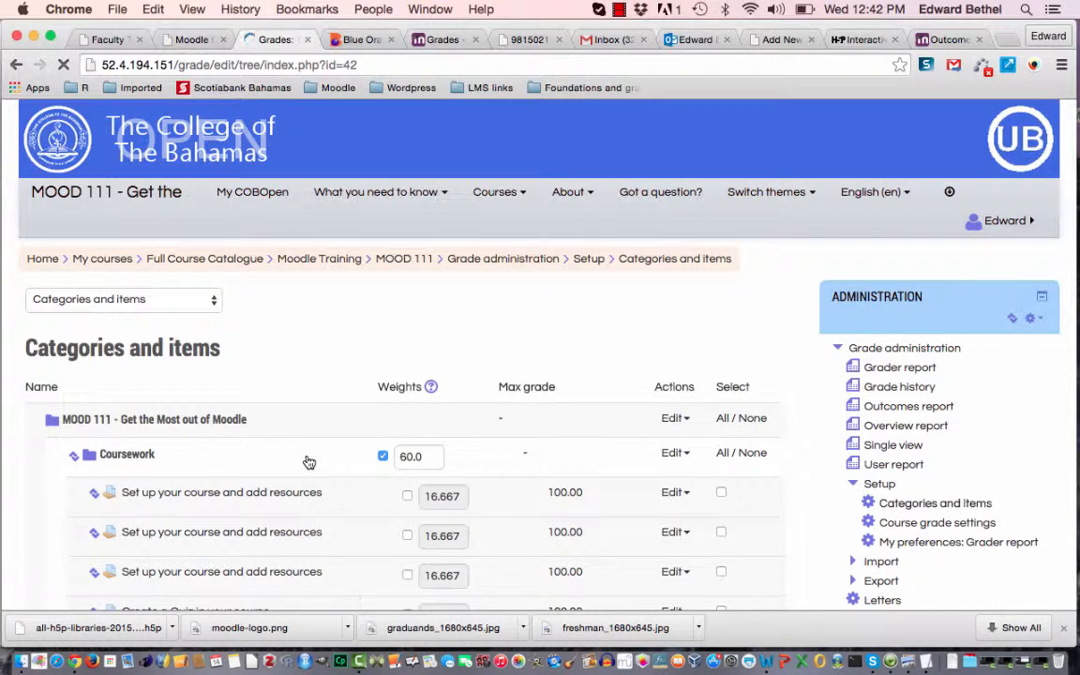
Examine the gradebook's categories, weights and maximum grades, including the row for the new outcome item
{"action": "scroll", "coordinate": [308, 462], "scroll_direction": "down", "scroll_amount": 6}
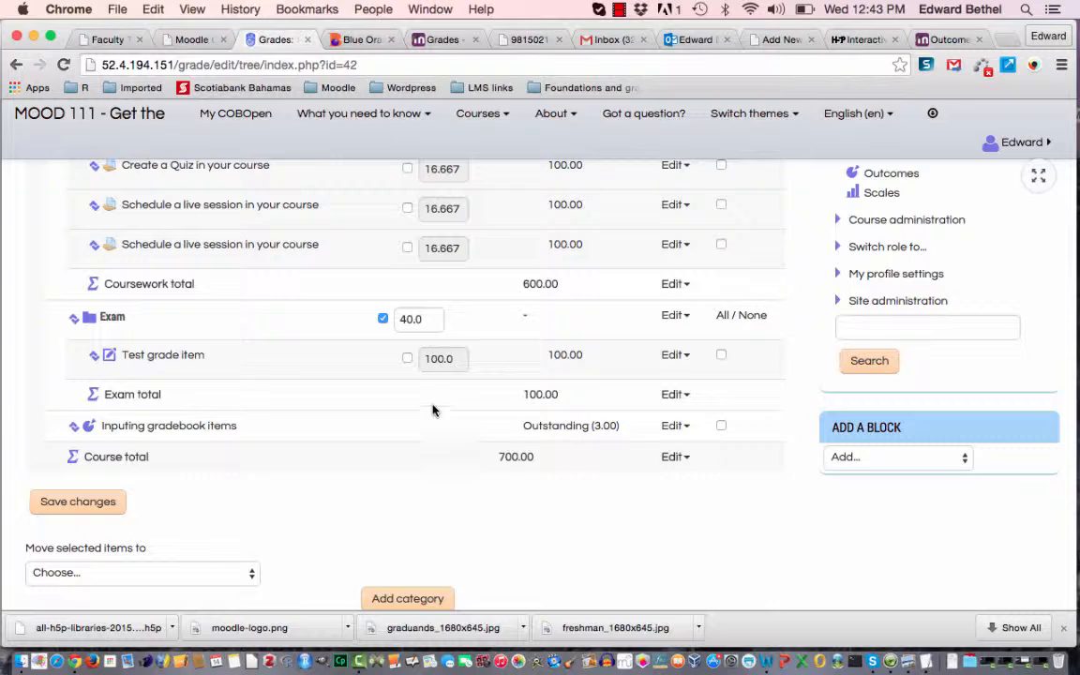
{"action": "scroll", "coordinate": [433, 410], "scroll_direction": "up", "scroll_amount": 5}
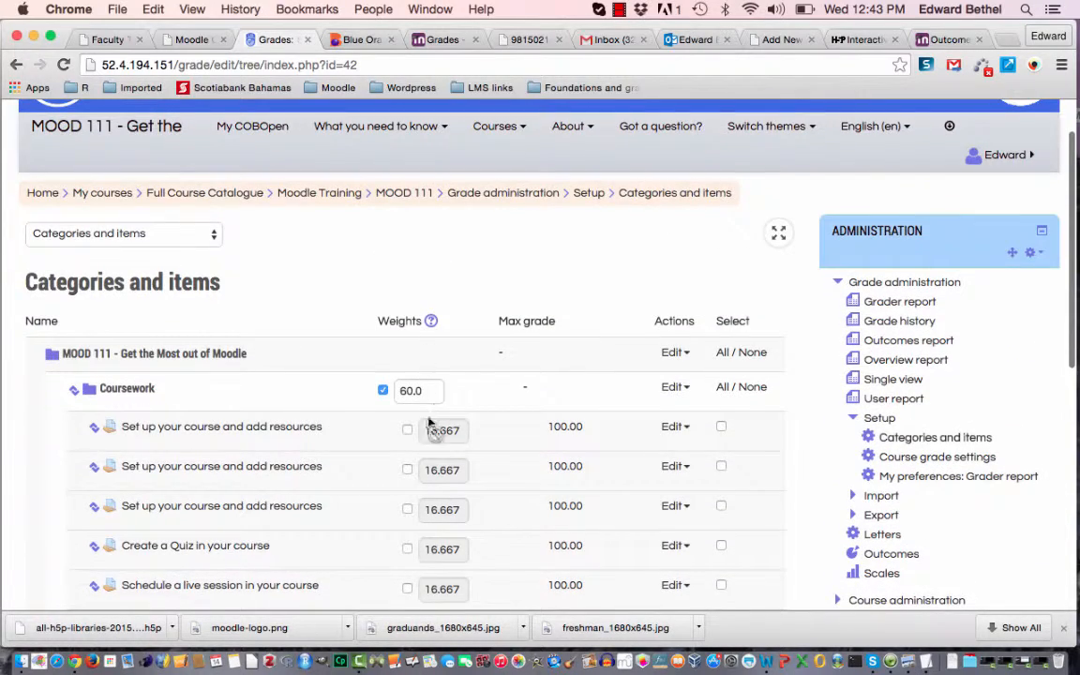
{"action": "scroll", "coordinate": [434, 457], "scroll_direction": "down", "scroll_amount": 5}
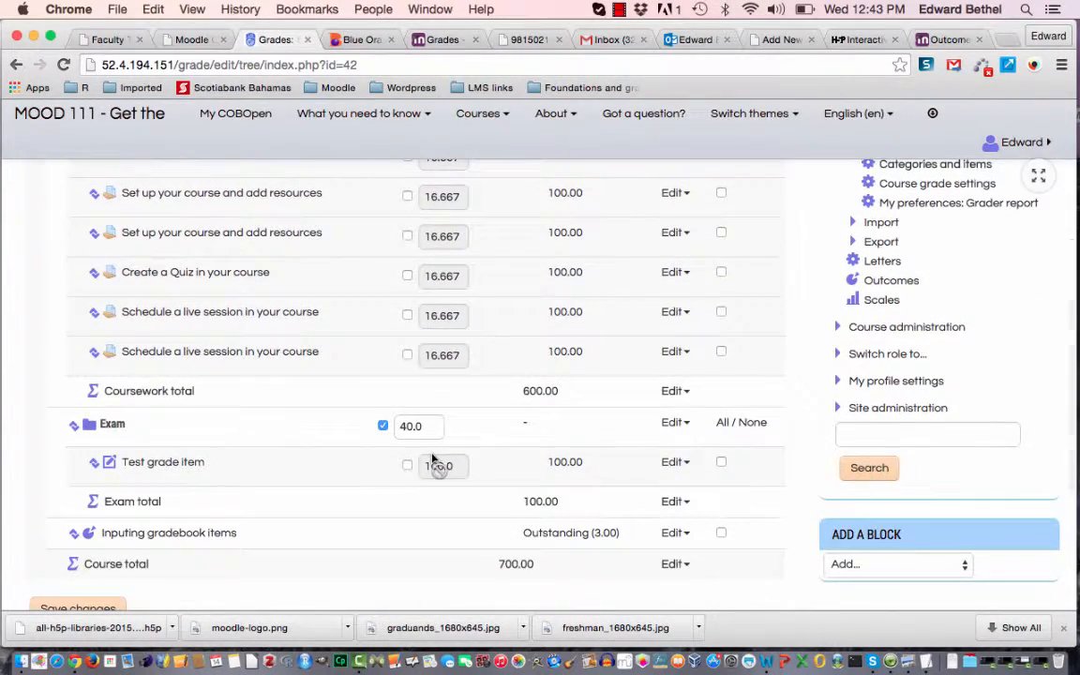
{"action": "scroll", "coordinate": [432, 457], "scroll_direction": "down", "scroll_amount": 1}
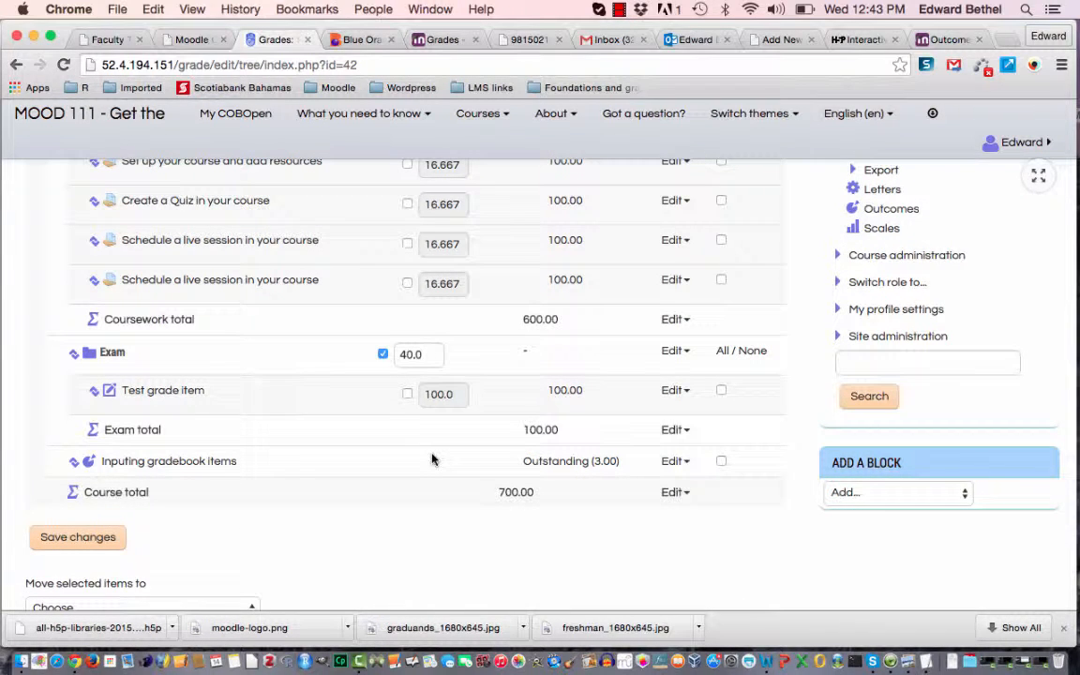
{"action": "scroll", "coordinate": [433, 458], "scroll_direction": "up", "scroll_amount": 4}
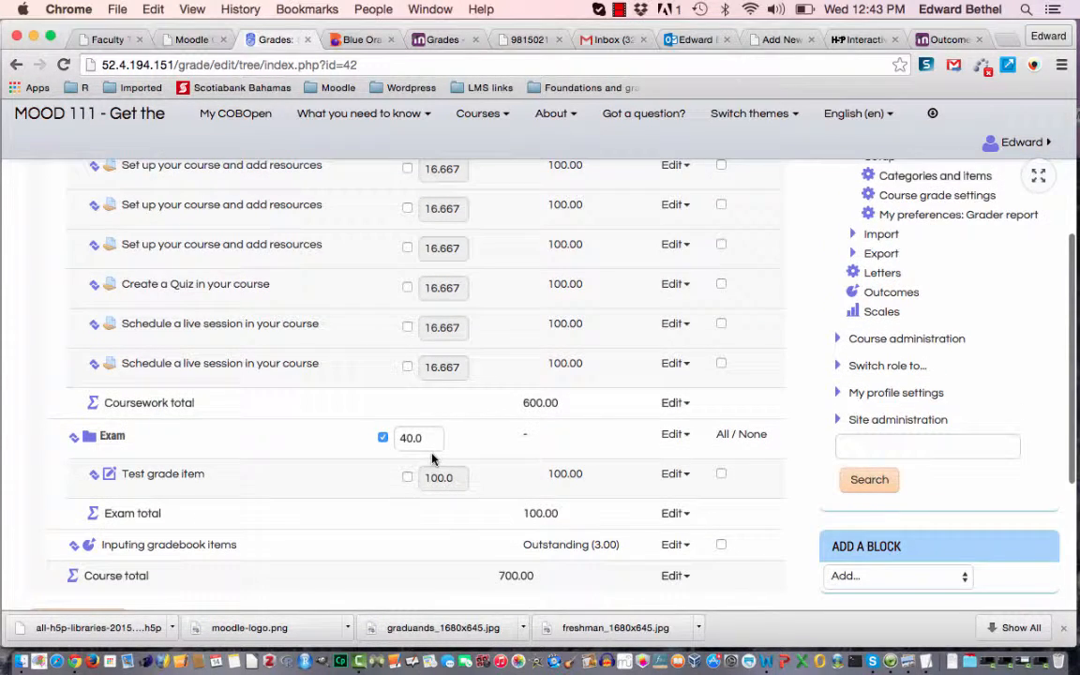
{"action": "scroll", "coordinate": [432, 458], "scroll_direction": "down", "scroll_amount": 4}
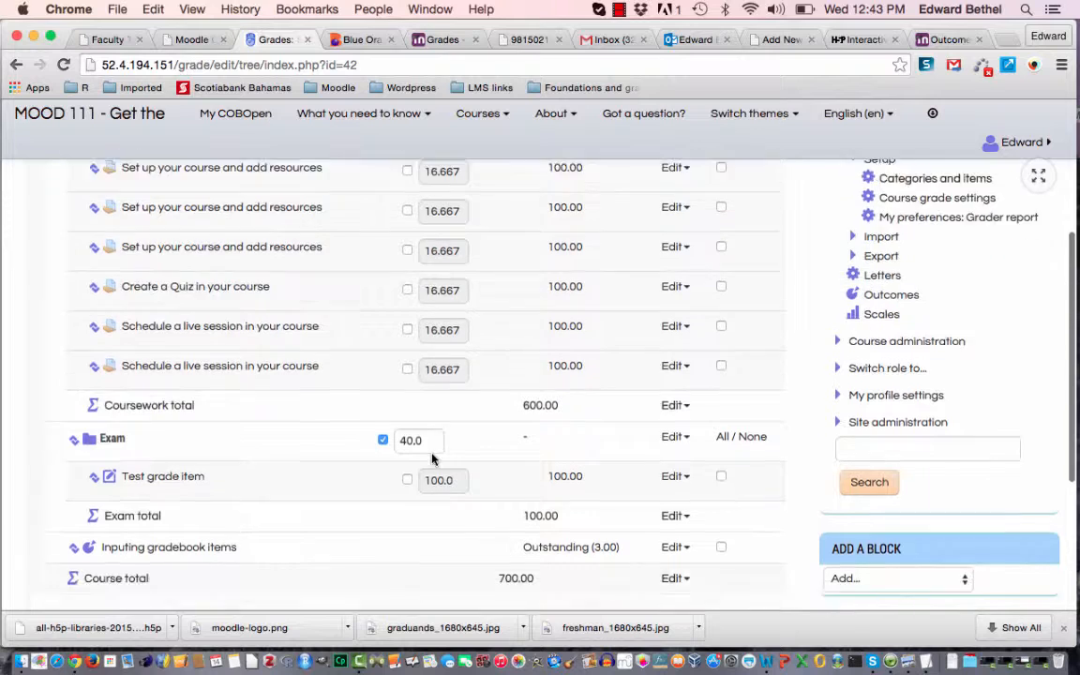
{"action": "scroll", "coordinate": [432, 459], "scroll_direction": "down", "scroll_amount": 2}
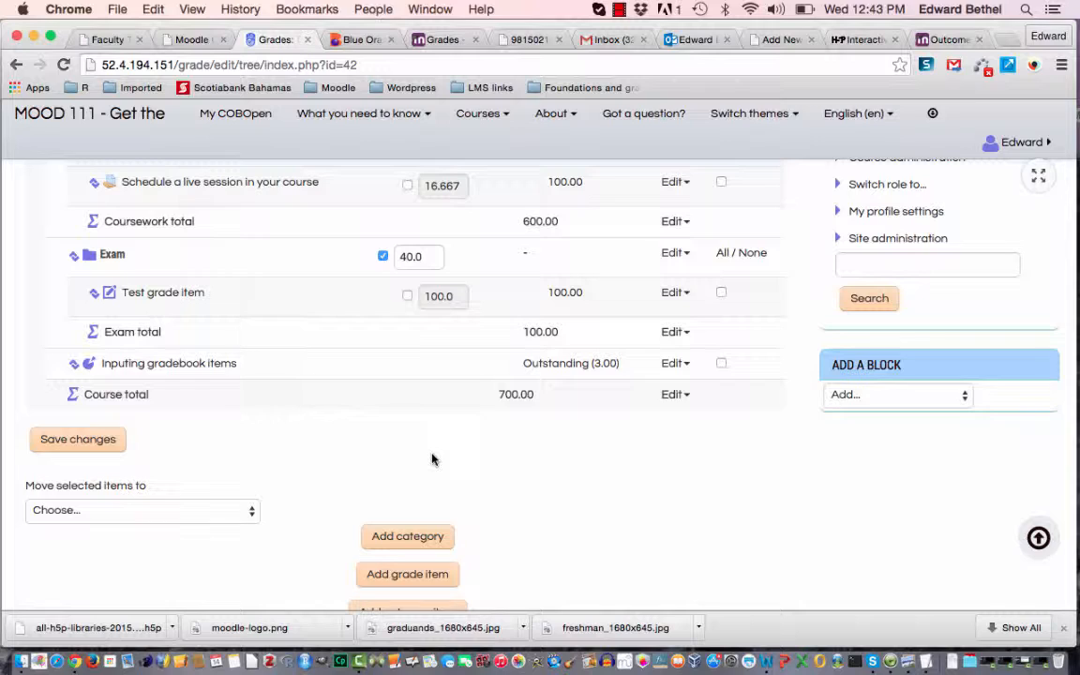
{"action": "scroll", "coordinate": [432, 460], "scroll_direction": "up", "scroll_amount": 10}
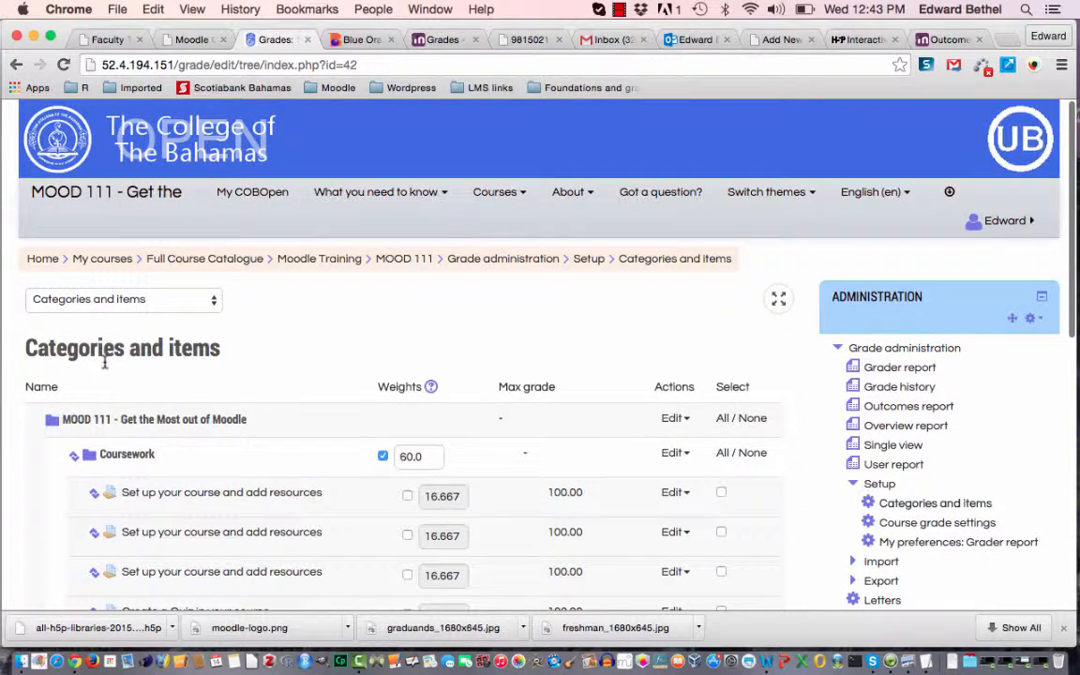
{"action": "left_click", "coordinate": [128, 300]}
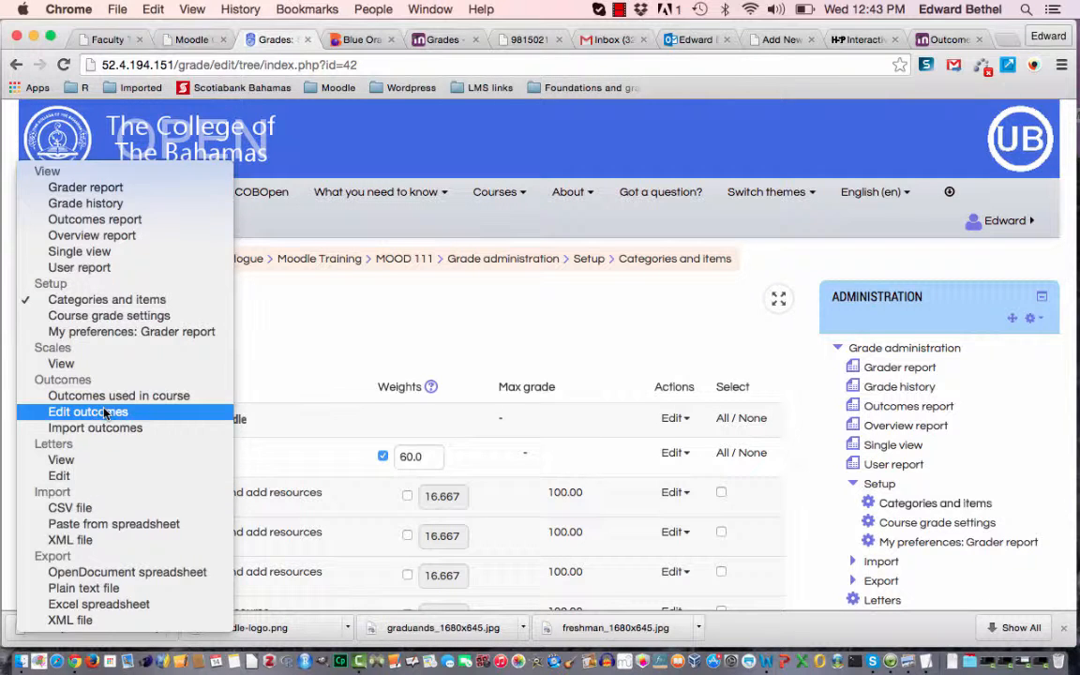
{"action": "left_click", "coordinate": [267, 305]}
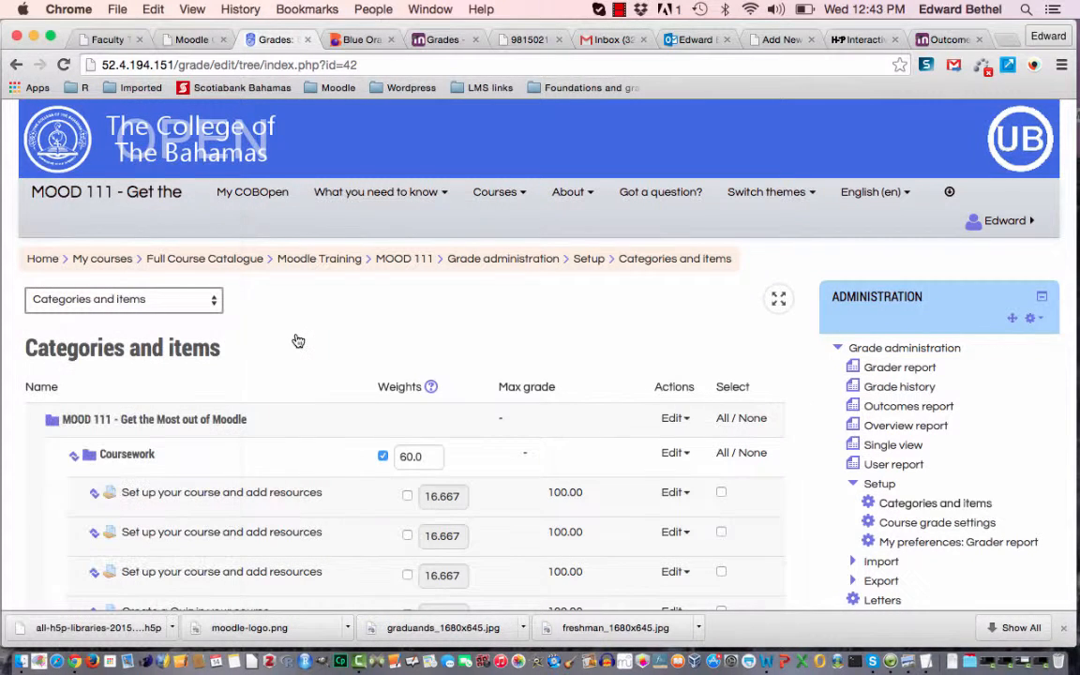